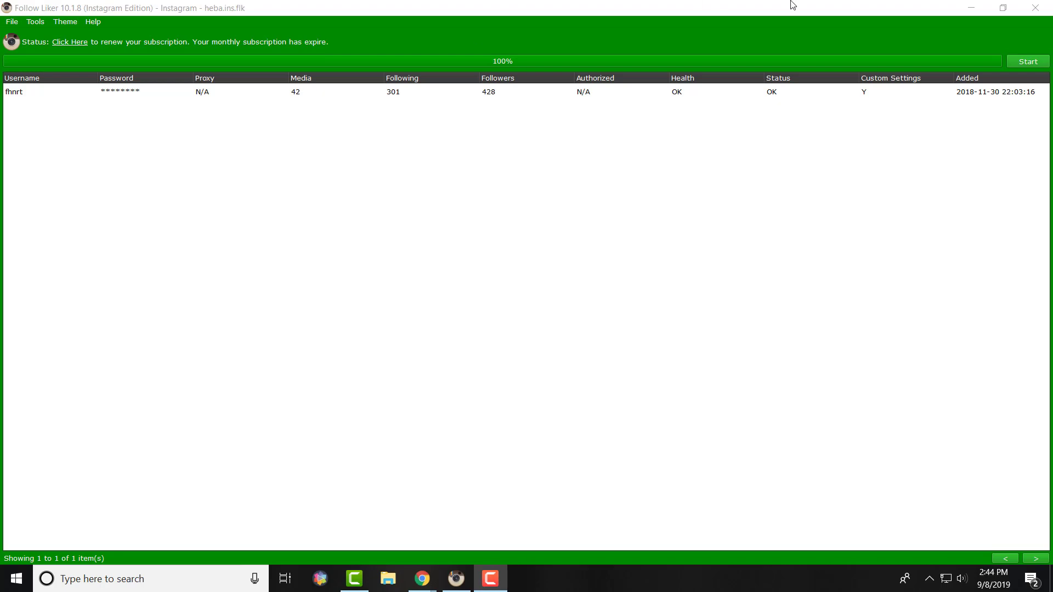
# Switch to the Google Sheets activity spreadsheet and go to the first days of the schedule.
pyautogui.click(970, 9)
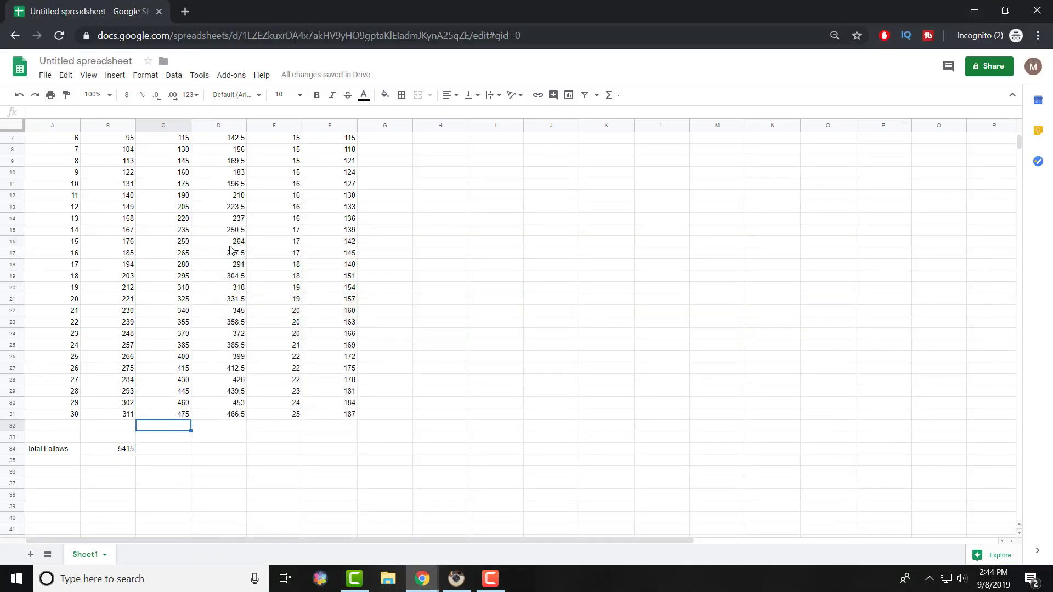
pyautogui.scroll(2, 82, 255)
pyautogui.click(77, 200)
pyautogui.press('Up')
pyautogui.press('Up')
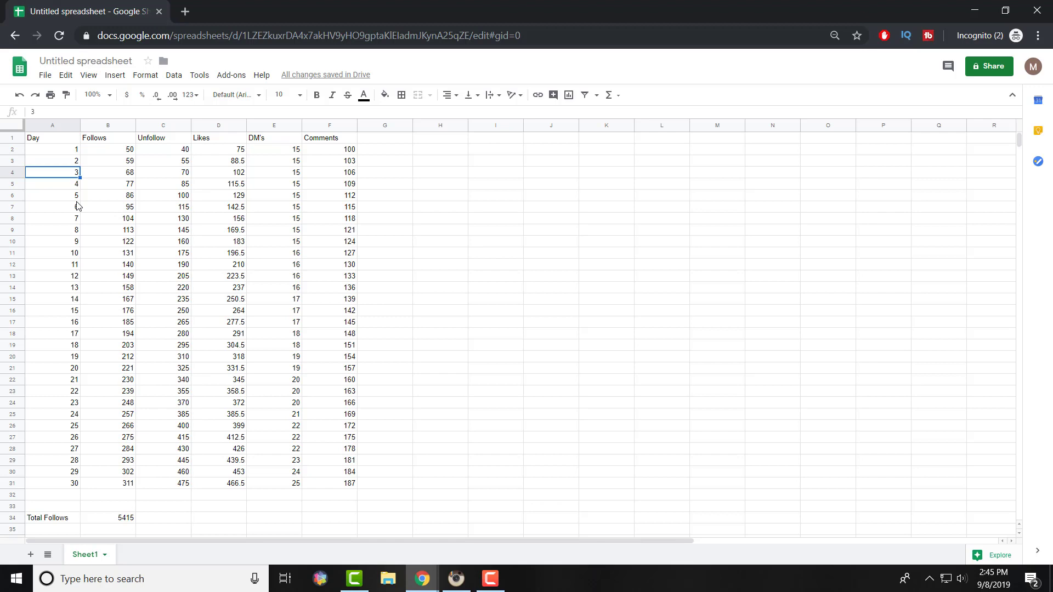
# Bold the Total Follows label and its value in row 34.
pyautogui.click(39, 530)
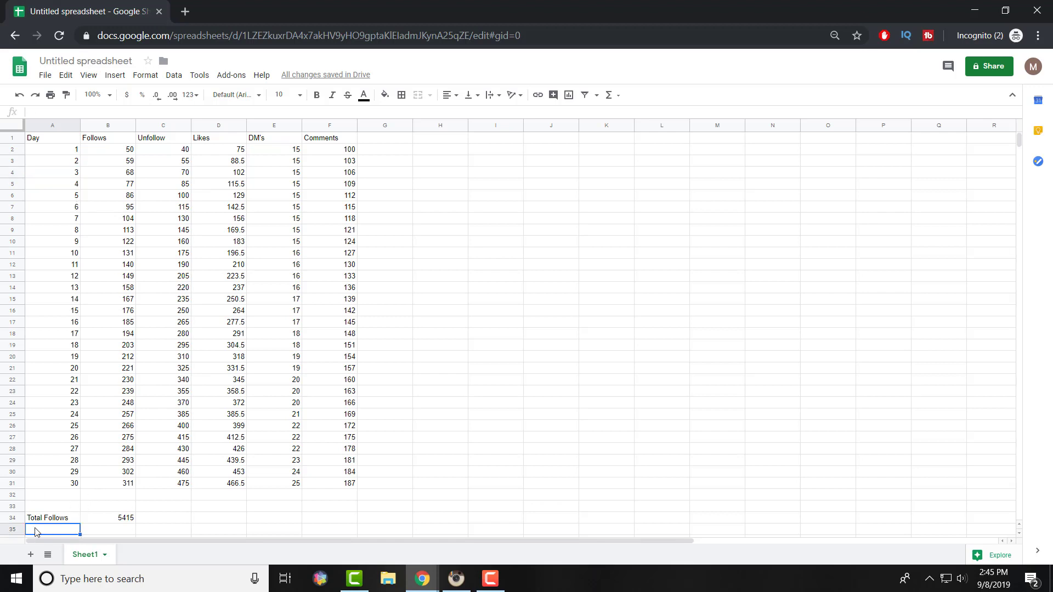
pyautogui.press('Up')
pyautogui.hotkey('shift', 'Right')
pyautogui.hotkey('ctrl', 'b')
# Examine the header row and the Follows column from day 1 to day 30.
pyautogui.hotkey('ctrl', 'Up')
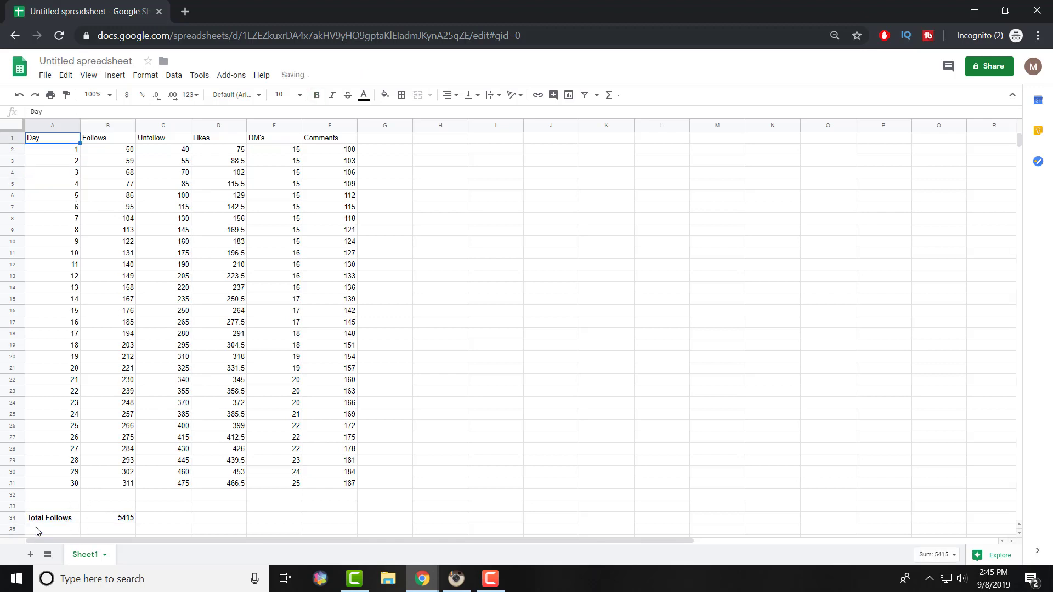
pyautogui.hotkey('ctrl', 'Right')
pyautogui.hotkey('ctrl', 'Left')
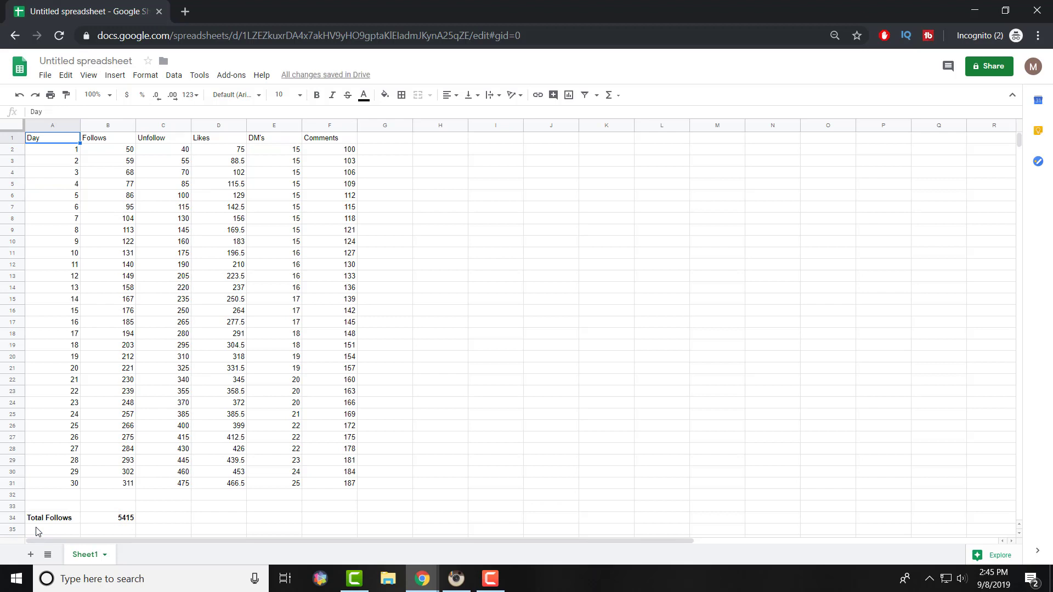
pyautogui.press('Down')
pyautogui.press('Right')
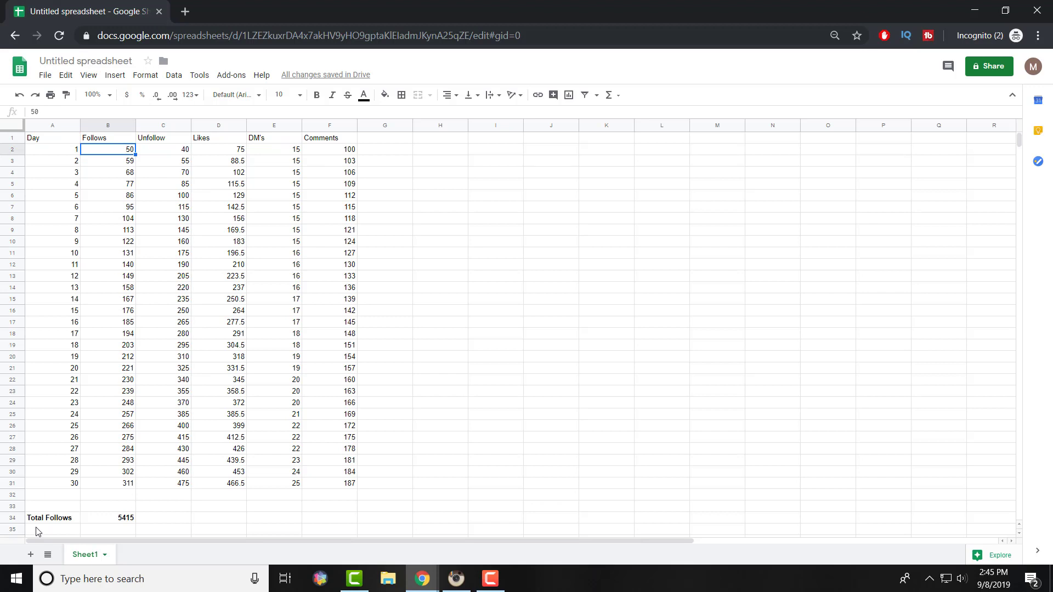
pyautogui.hotkey('ctrl', 'Down')
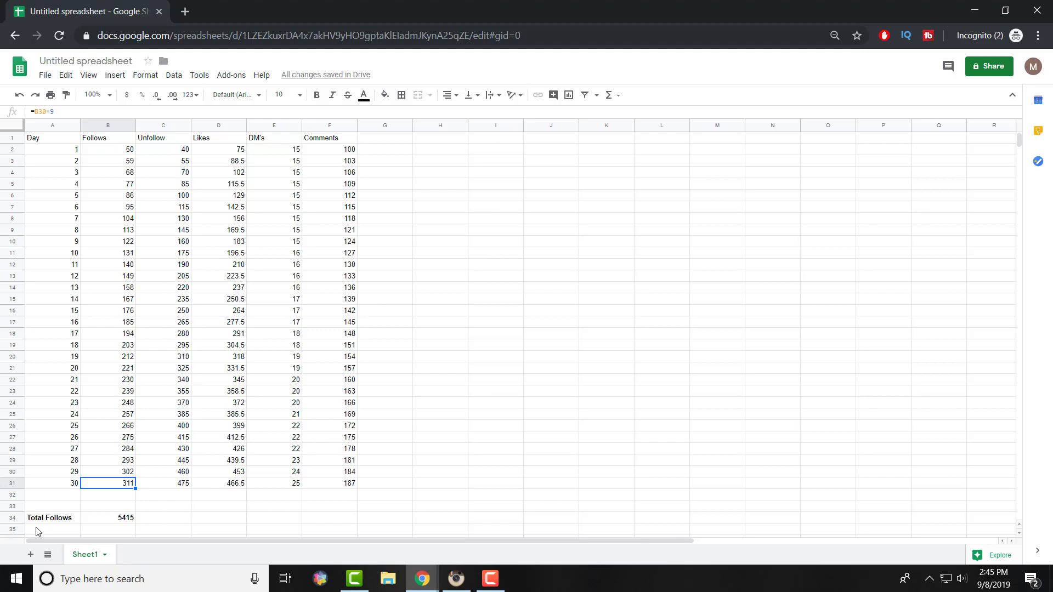
pyautogui.hotkey('ctrl', 'shift', 'Up')
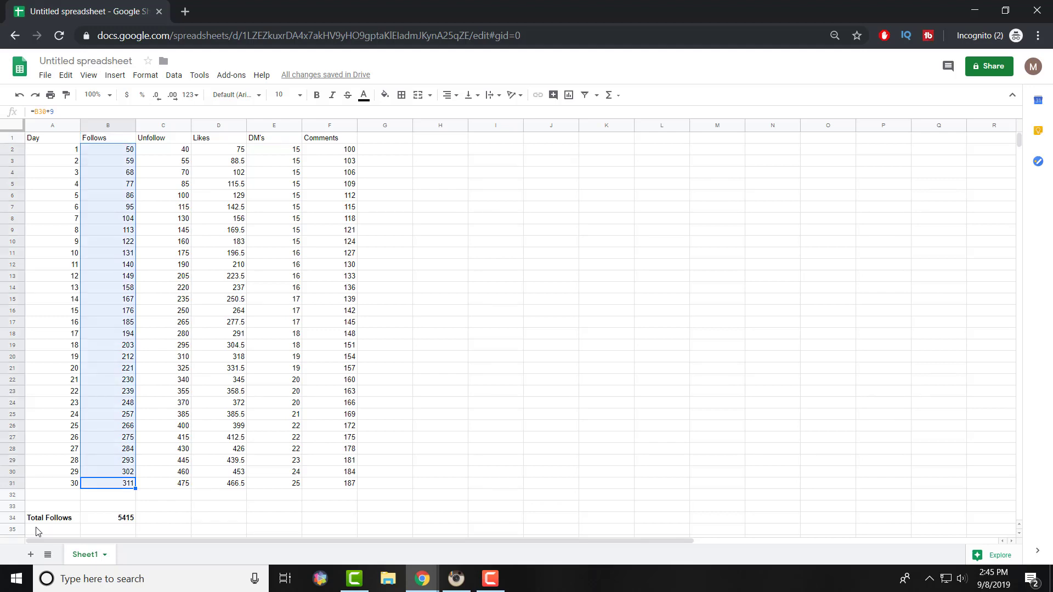
# Calculate the day 30 follows times 30 (B31*30) in cell B32 and clear the cell again.
pyautogui.press('Down')
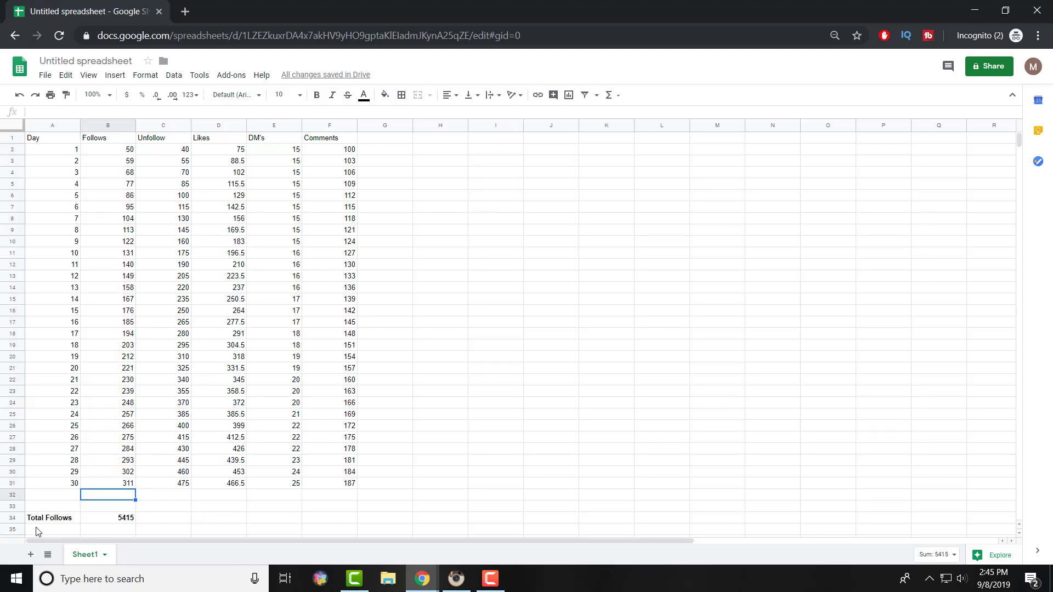
pyautogui.write('+B31*30')
pyautogui.press('Return')
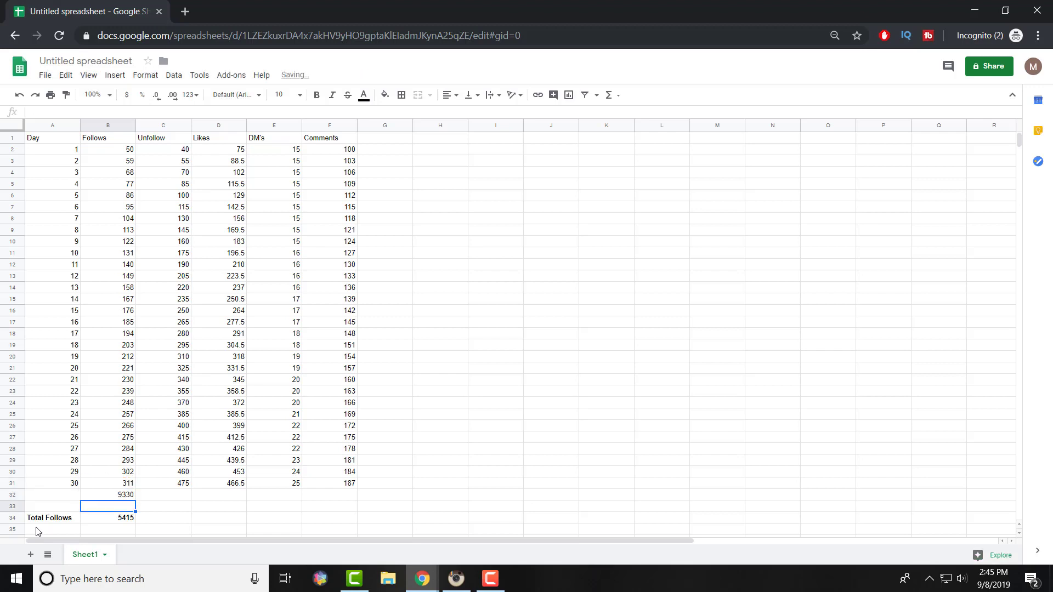
pyautogui.press('Up')
pyautogui.press('Delete')
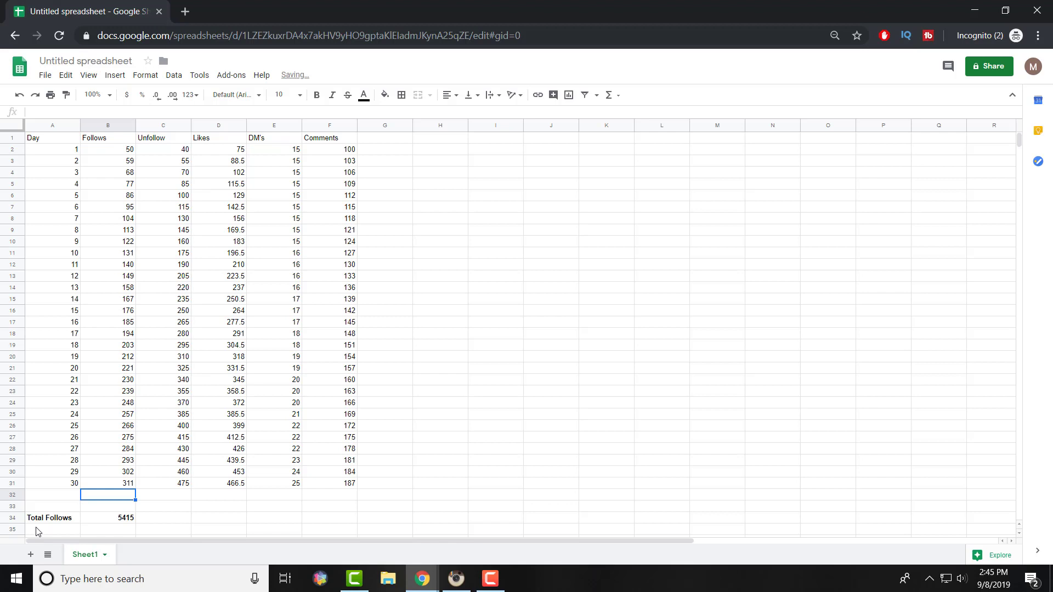
# Select the whole data range below the headers, covering days 1 to 30 from Day to Comments.
pyautogui.press('Up')
pyautogui.press('Left')
pyautogui.hotkey('ctrl', 'shift', 'Right')
pyautogui.hotkey('ctrl', 'shift', 'Up')
pyautogui.hotkey('shift', 'Down')
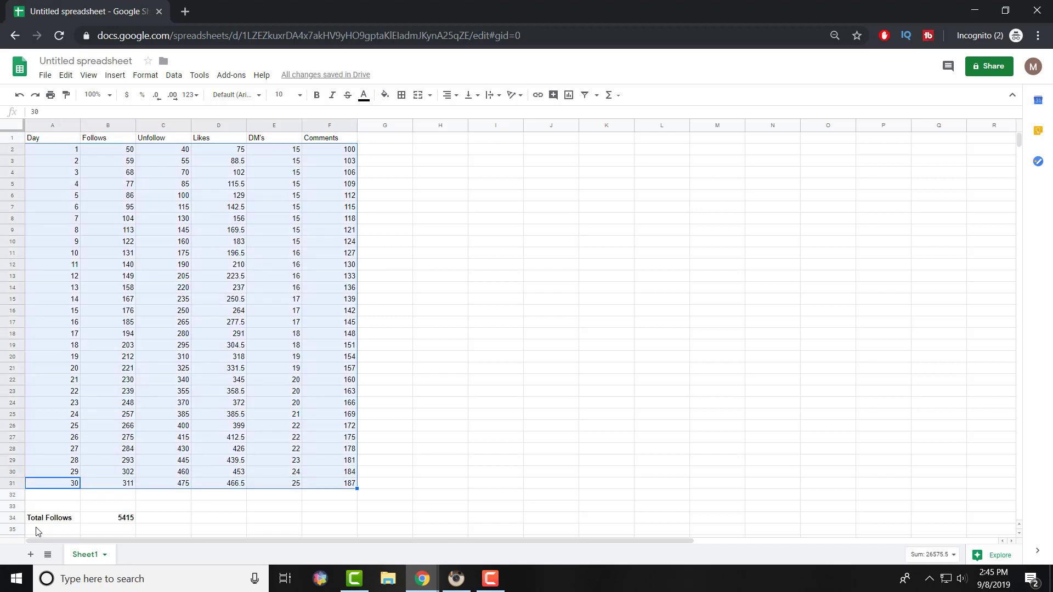
# Calculate half of the day 30 follows with =B31/2 in cell B32 and clear the cell again.
pyautogui.press('Down')
pyautogui.press('Right')
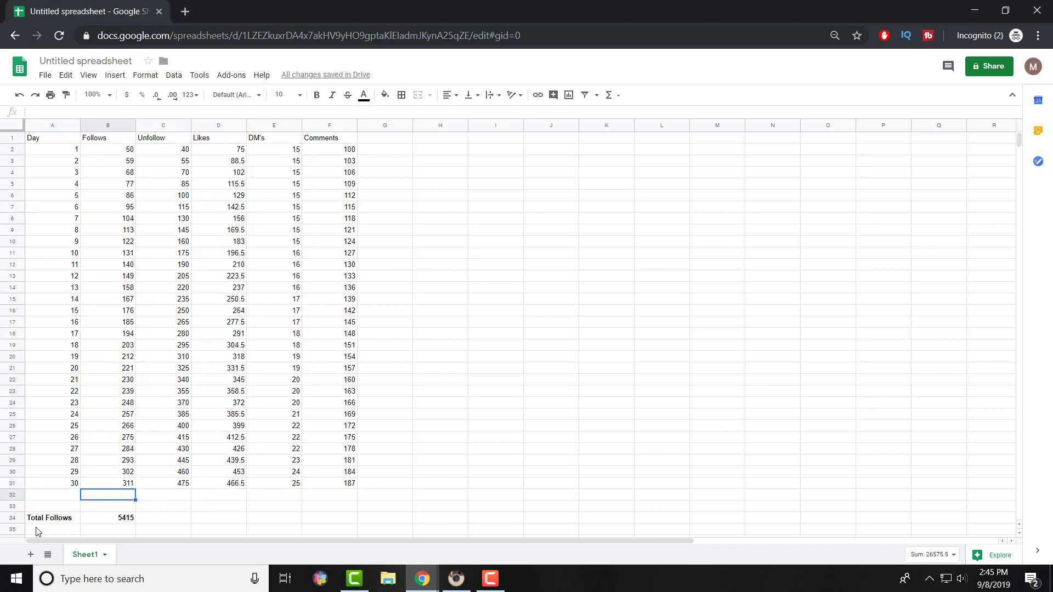
pyautogui.write('=B31/2')
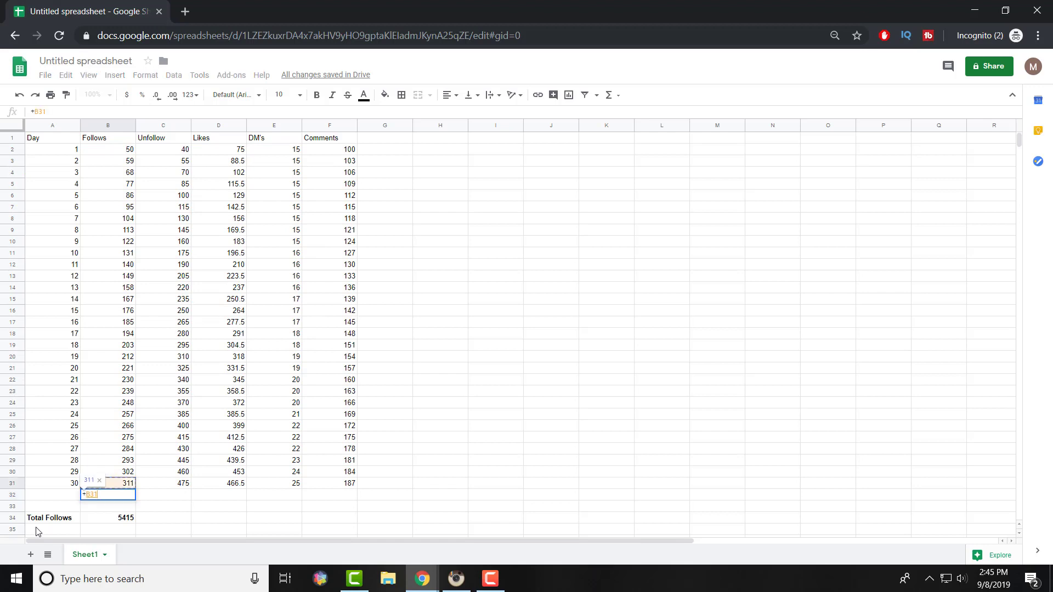
pyautogui.press('Return')
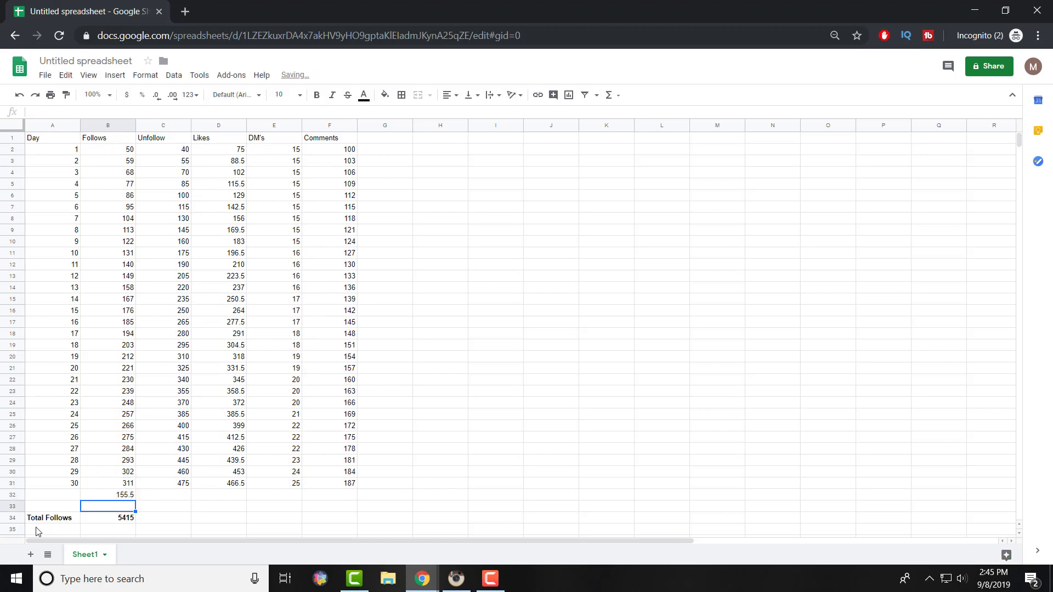
pyautogui.press('Up')
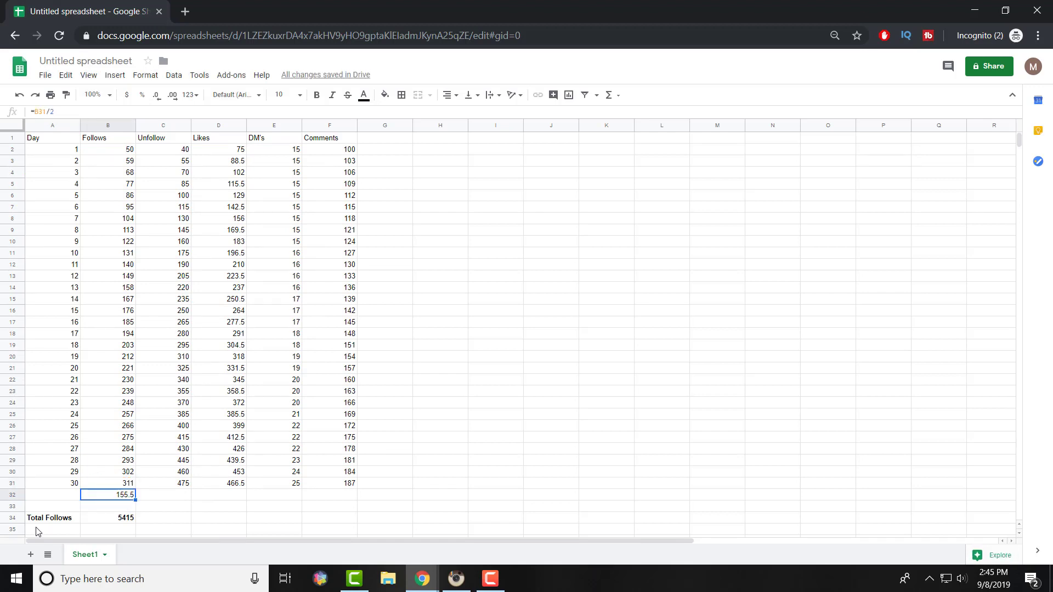
pyautogui.press('Delete')
# Examine the full daily data range and the day 30 row across all columns.
pyautogui.press('Up')
pyautogui.press('Left')
pyautogui.hotkey('ctrl', 'shift', 'Right')
pyautogui.hotkey('ctrl', 'shift', 'Up')
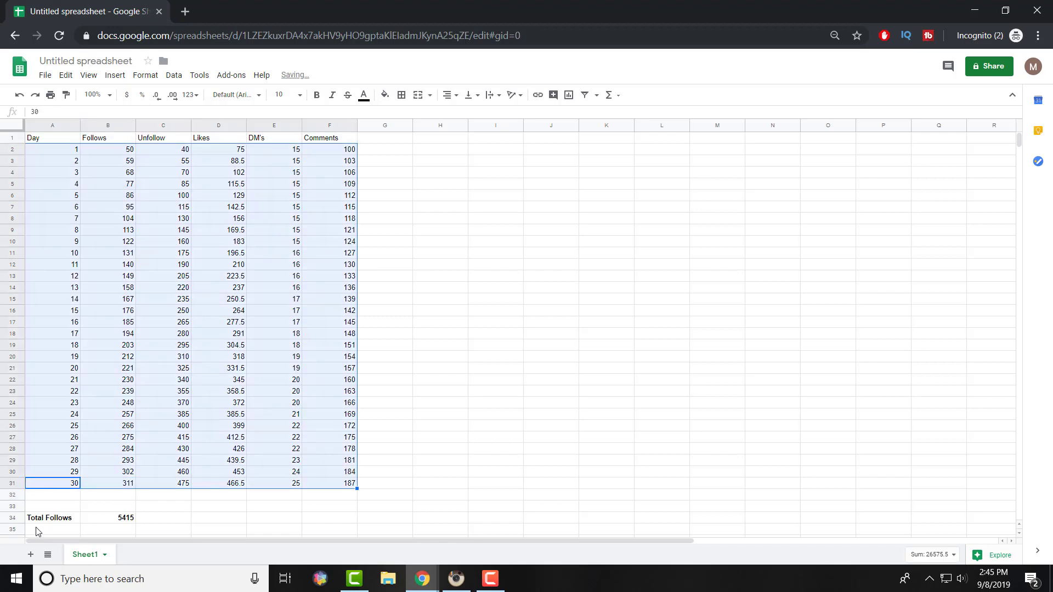
pyautogui.press('Up')
pyautogui.press('Up')
pyautogui.press('Up')
pyautogui.press('Up')
pyautogui.press('Up')
pyautogui.press('Up')
pyautogui.press('Up')
pyautogui.press('Up')
pyautogui.press('Up')
pyautogui.press('Up')
pyautogui.press('Up')
pyautogui.press('Up')
pyautogui.press('Up')
pyautogui.press('Up')
pyautogui.press('Up')
pyautogui.press('Up')
pyautogui.press('Up')
pyautogui.press('Up')
pyautogui.press('Up')
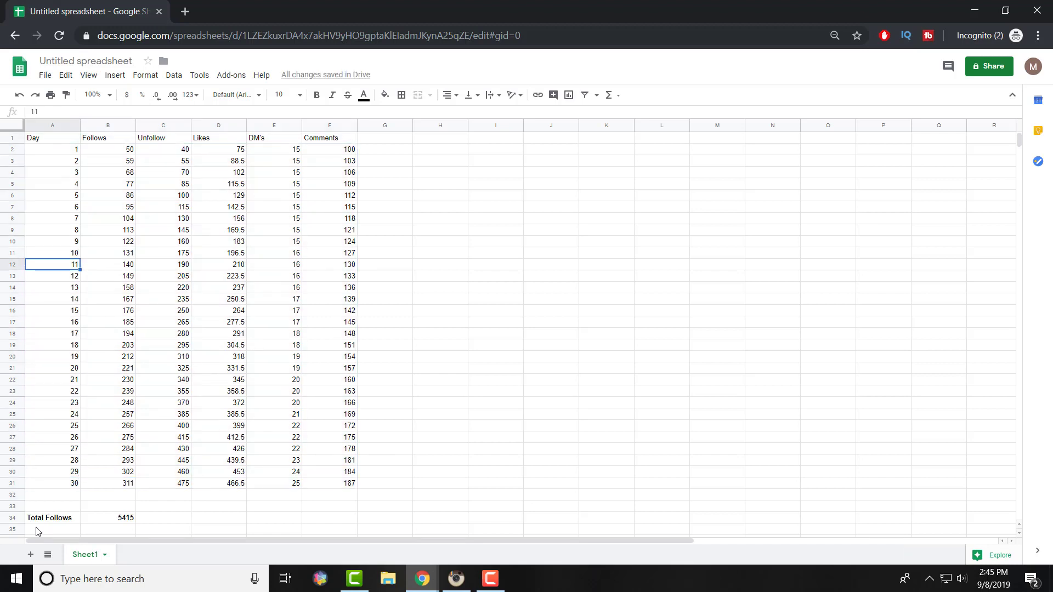
pyautogui.press('Down')
pyautogui.press('Down')
pyautogui.press('Down')
pyautogui.hotkey('ctrl', 'Down')
pyautogui.hotkey('ctrl', 'shift', 'Right')
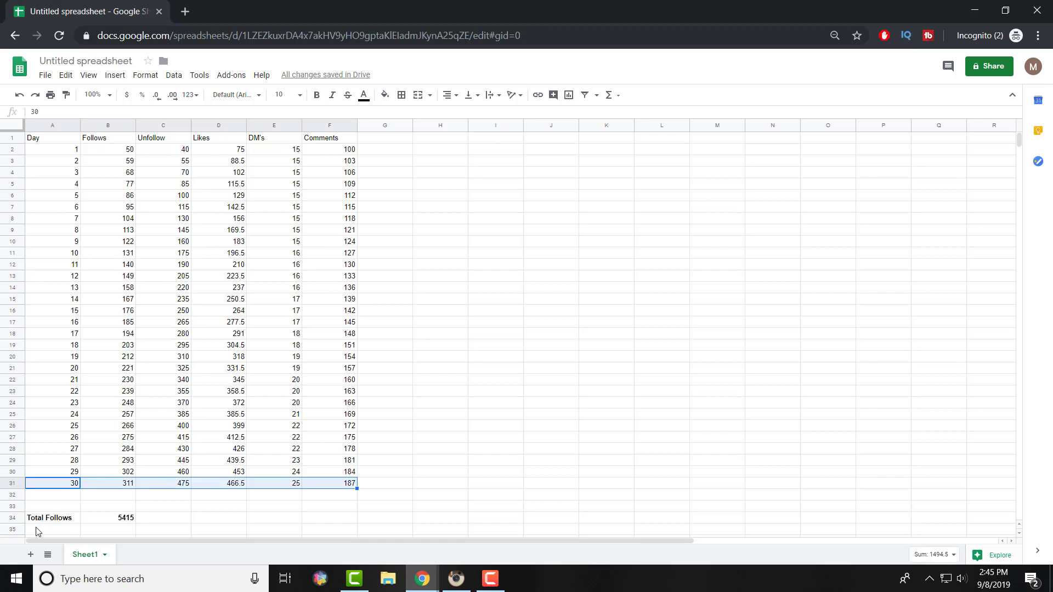
pyautogui.press('Right')
pyautogui.press('Down')
pyautogui.press('Up')
pyautogui.press('Left')
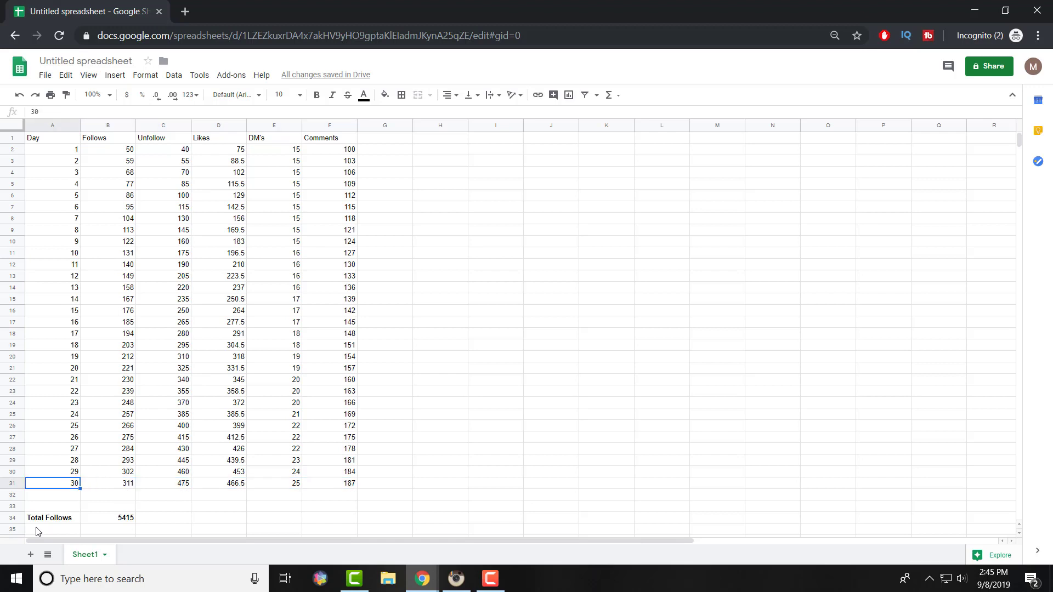
pyautogui.press('Right')
pyautogui.press('Left')
pyautogui.hotkey('ctrl', 'shift', 'Right')
# Bold the day 12 row from the Day column through the Comments column (A13:F13).
pyautogui.press('Up')
pyautogui.press('Up')
pyautogui.press('Up')
pyautogui.press('Up')
pyautogui.press('Up')
pyautogui.press('Up')
pyautogui.press('Up')
pyautogui.press('Up')
pyautogui.press('Up')
pyautogui.press('Up')
pyautogui.press('Up')
pyautogui.press('Up')
pyautogui.press('Up')
pyautogui.press('Up')
pyautogui.press('Up')
pyautogui.press('Up')
pyautogui.press('Up')
pyautogui.press('Up')
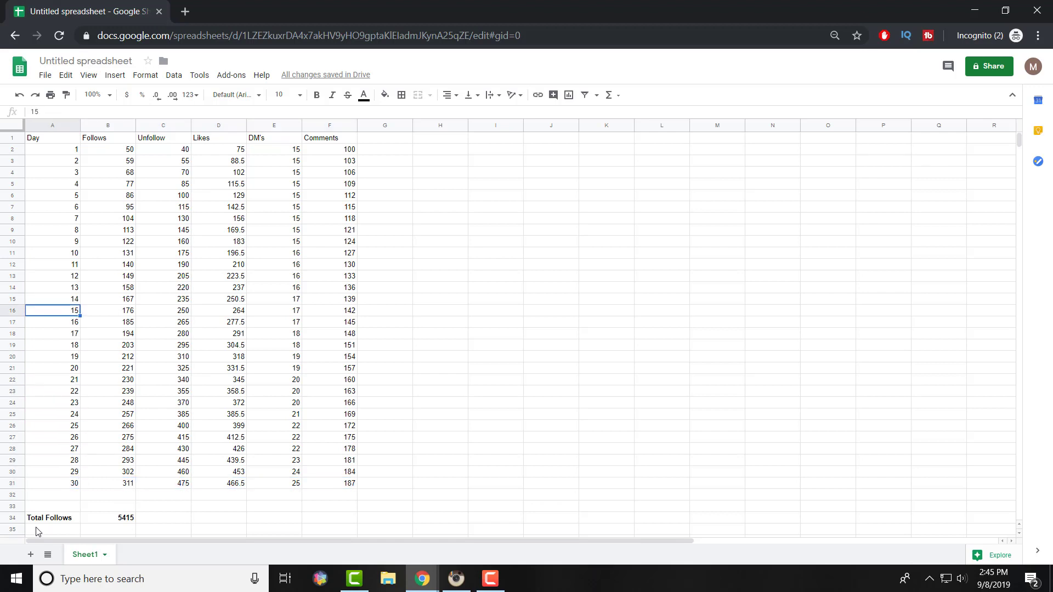
pyautogui.hotkey('ctrl', 'shift', 'Right')
pyautogui.hotkey('ctrl', 'b')
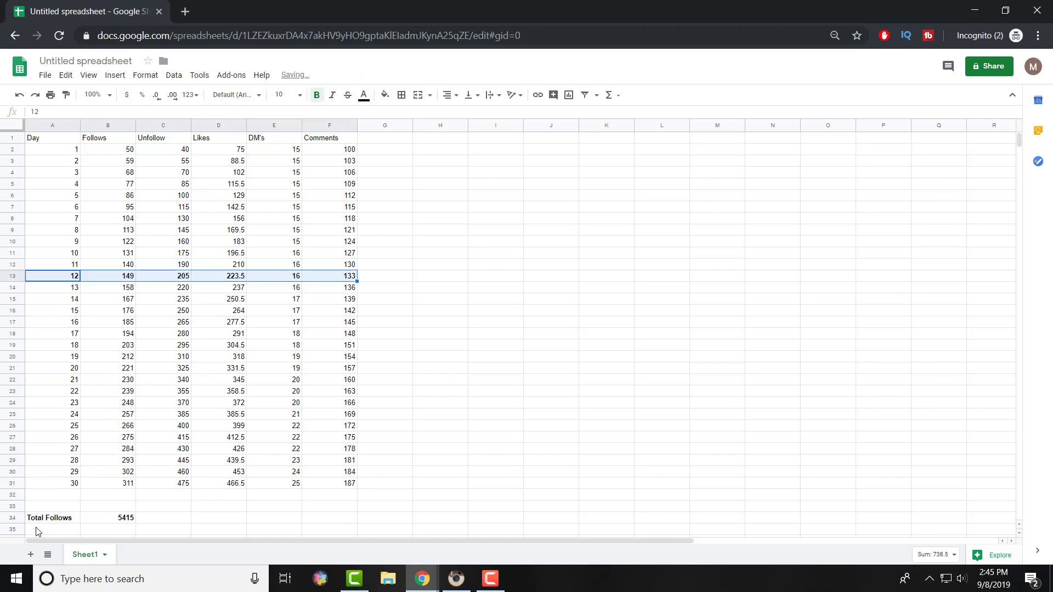
# Examine the starting values and formulas of the Unfollow, Likes, DM's and Comments columns on days 1 and 2.
pyautogui.hotkey('ctrl', 'Down')
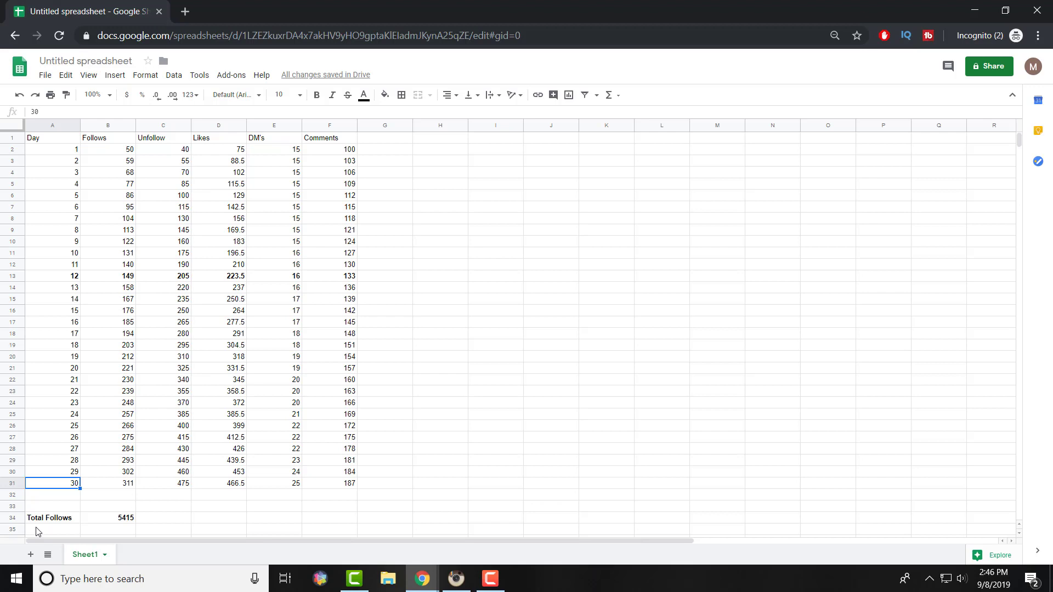
pyautogui.hotkey('ctrl', 'Up')
pyautogui.press('Right')
pyautogui.press('Down')
pyautogui.press('Right')
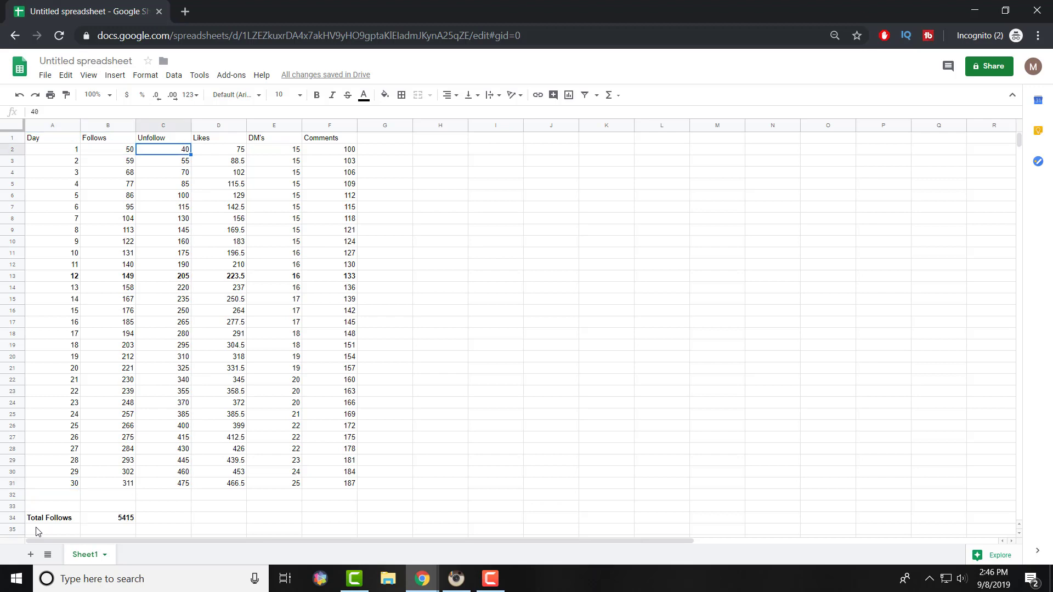
pyautogui.press('Down')
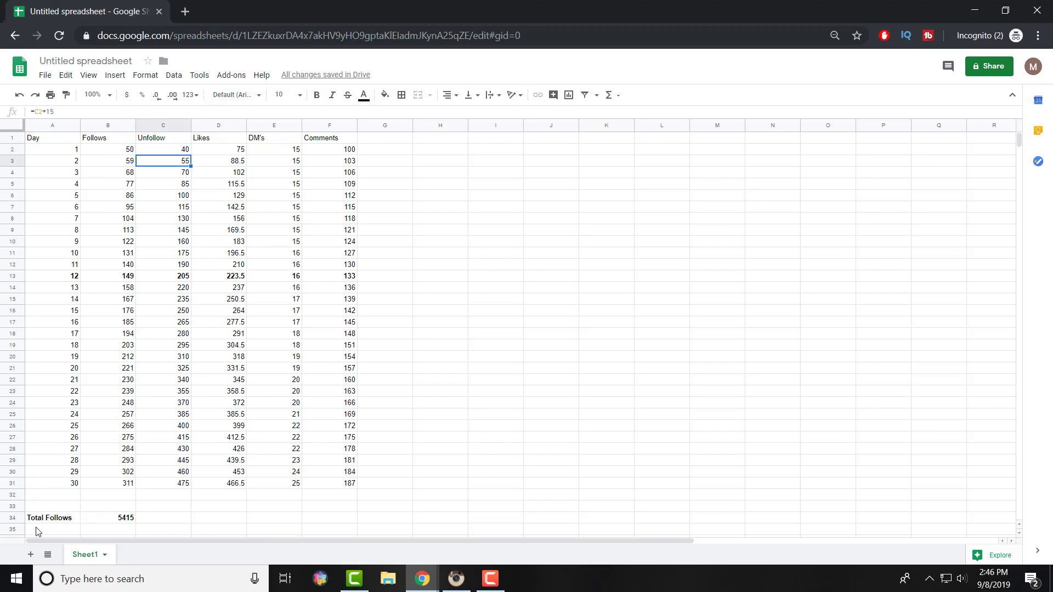
pyautogui.press('Right')
pyautogui.press('Up')
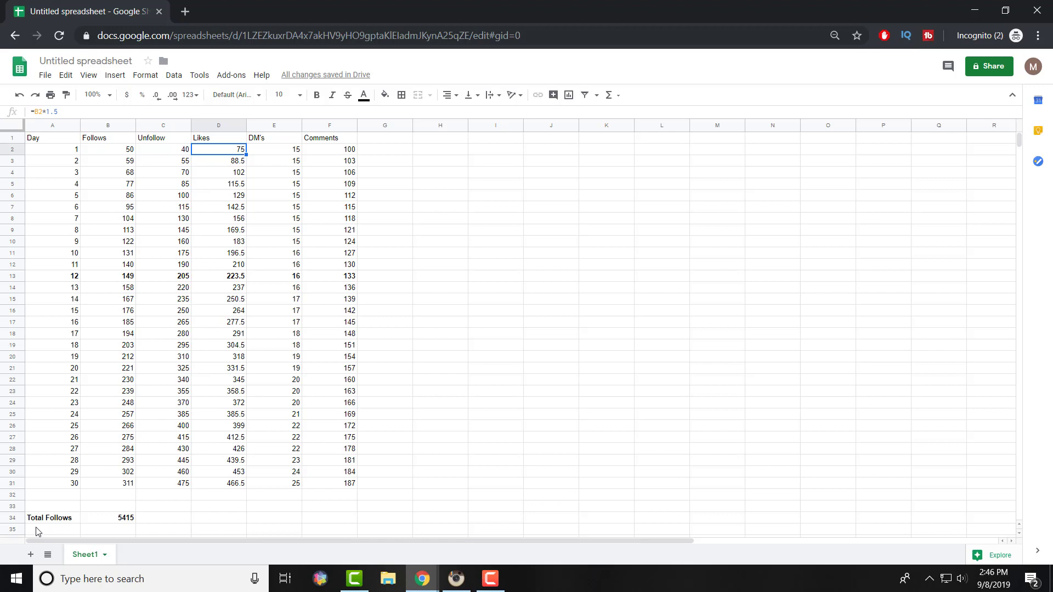
pyautogui.press('Right')
pyautogui.press('Right')
pyautogui.press('Left')
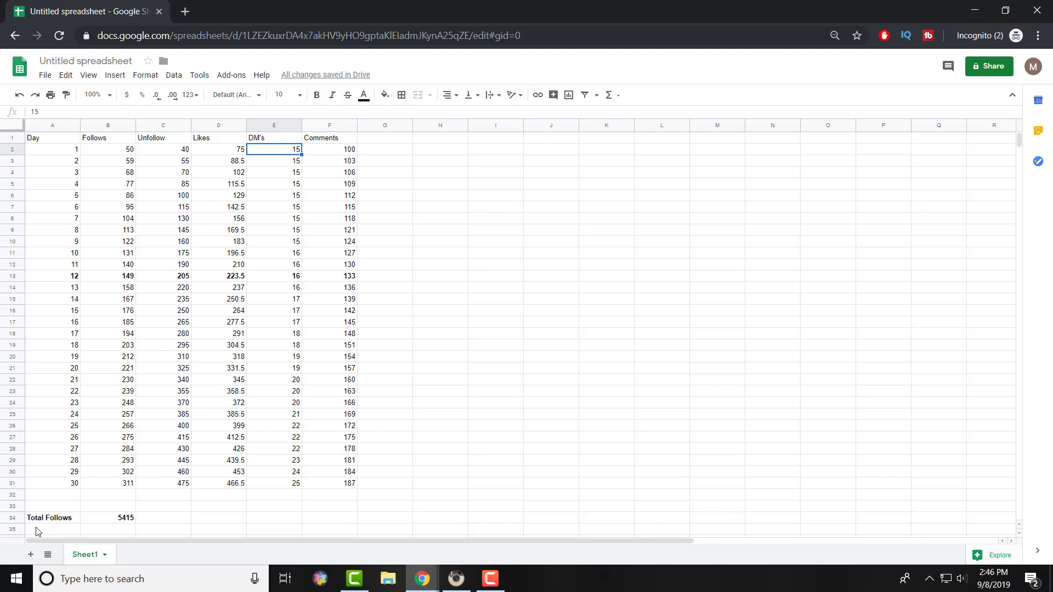
pyautogui.press('Right')
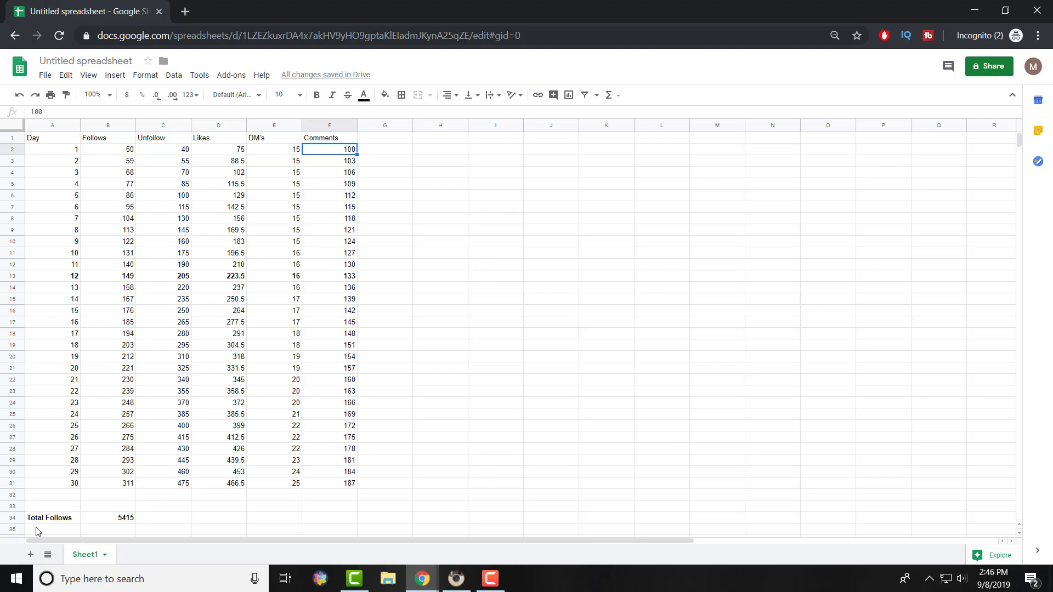
pyautogui.press('Down')
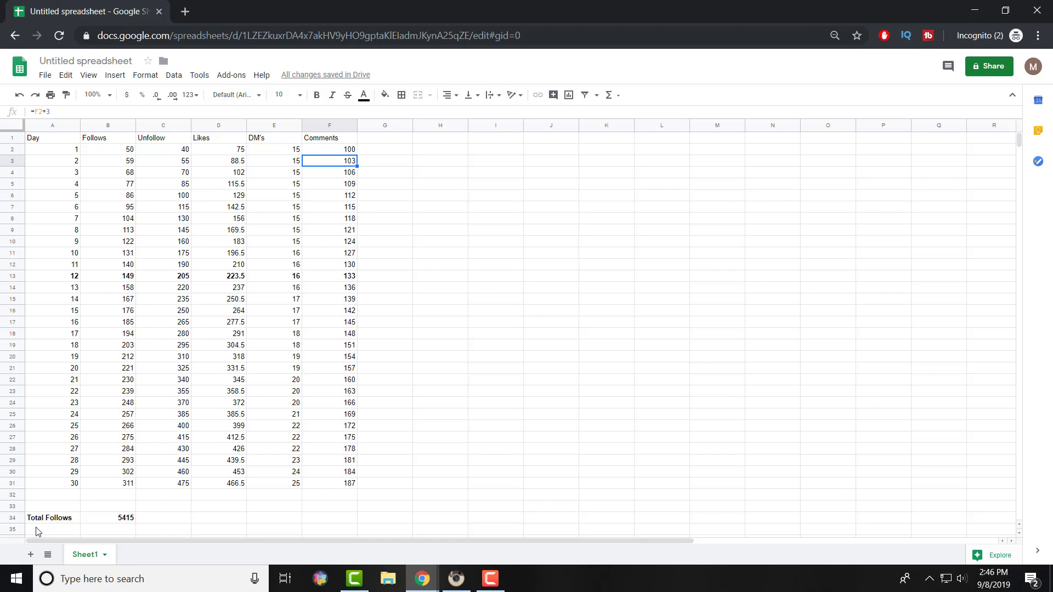
pyautogui.press('Up')
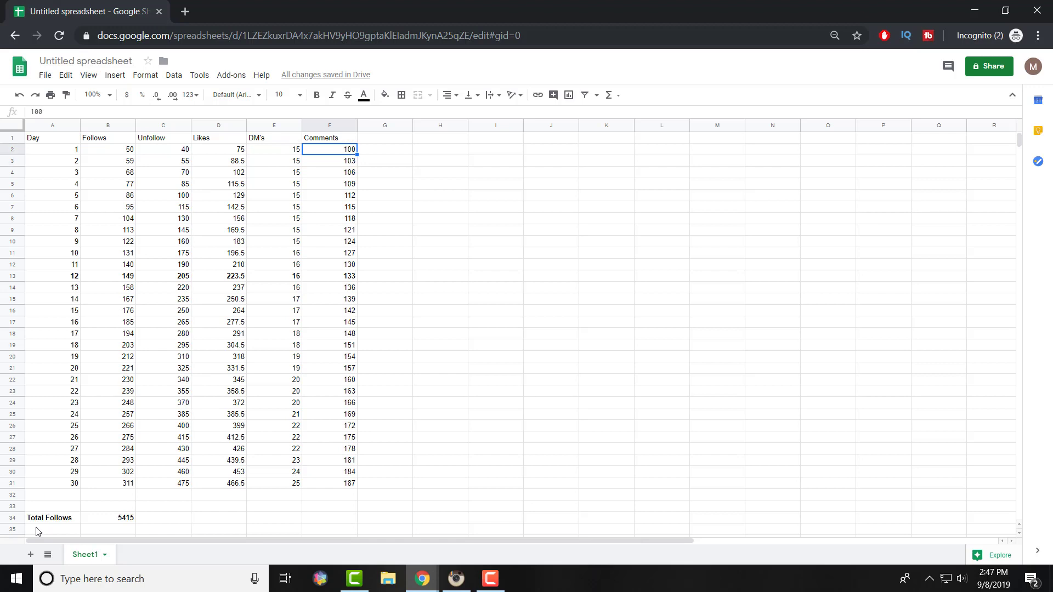
# Examine the Comments column and compare the day 30 values for Follows, Unfollow, Likes and DM's.
pyautogui.hotkey('ctrl', 'shift', 'Down')
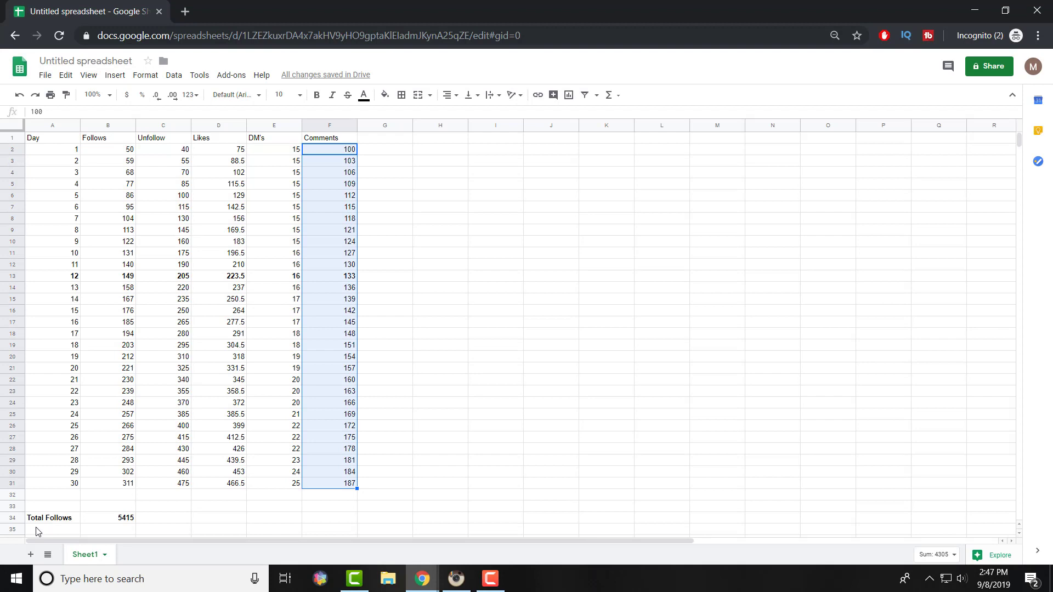
pyautogui.hotkey('ctrl', 'Down')
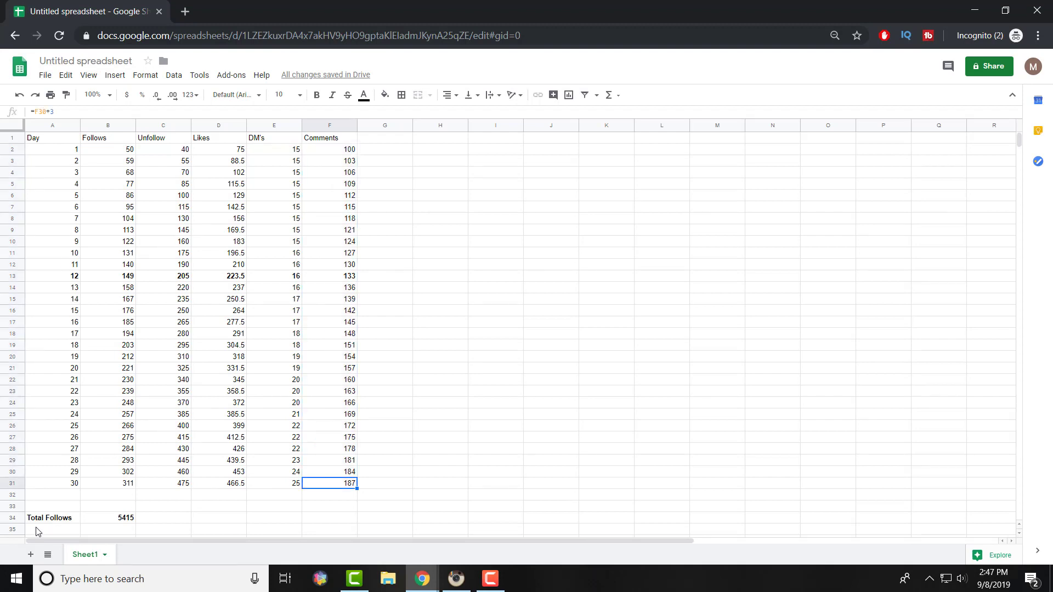
pyautogui.press('Left')
pyautogui.press('Left')
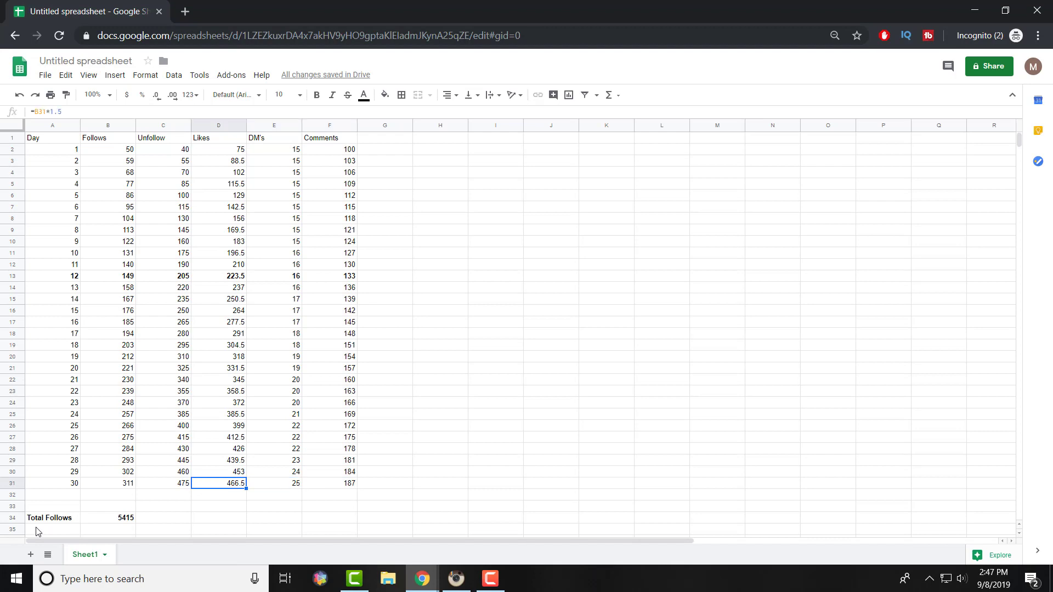
pyautogui.press('Right')
pyautogui.press('Right')
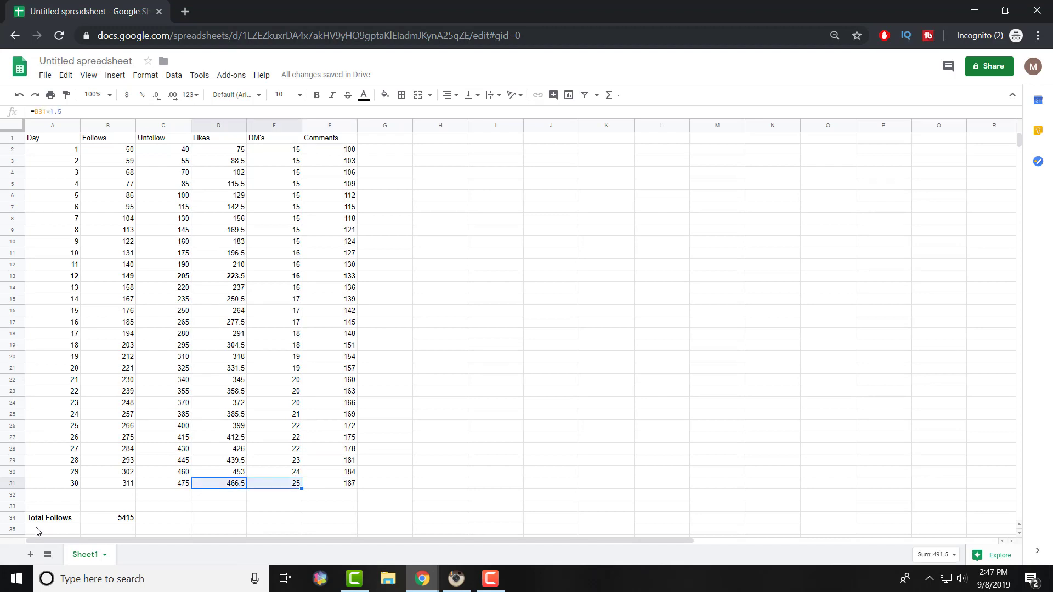
pyautogui.press('Left')
pyautogui.press('Left')
pyautogui.press('Left')
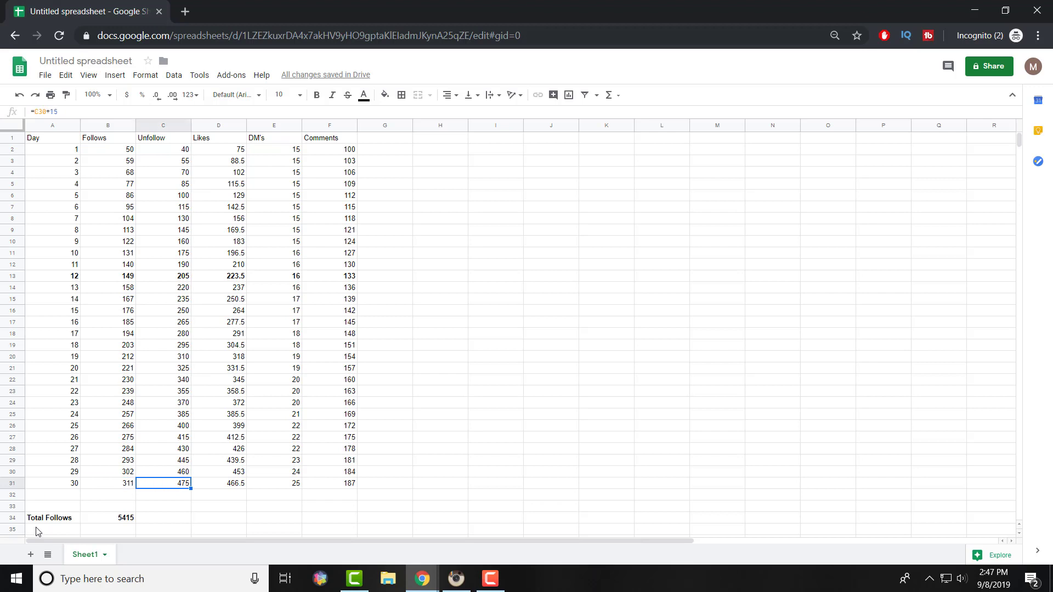
pyautogui.press('Right')
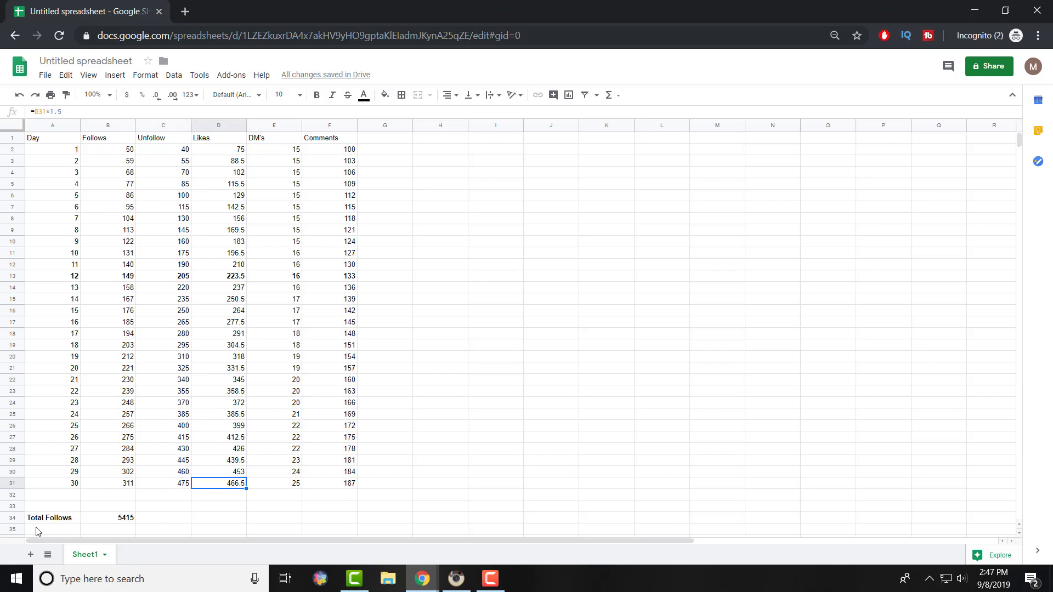
pyautogui.press('Left')
pyautogui.press('Left')
pyautogui.hotkey('shift', 'Right')
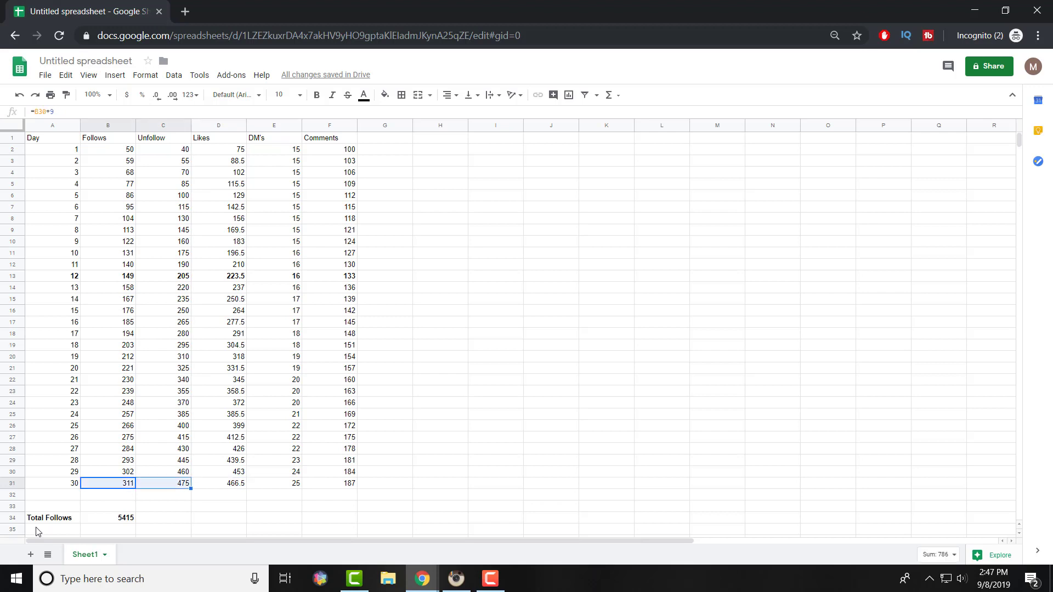